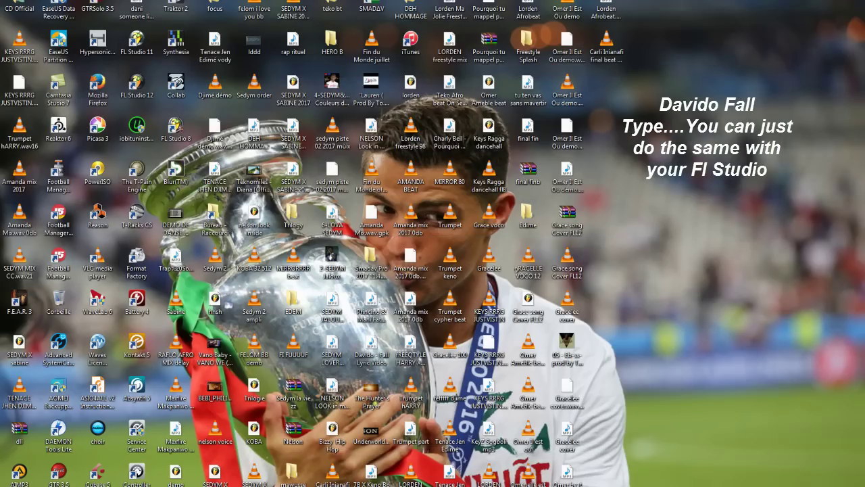
Switch to FL Studio, move the channel rack over the playlist and insert an FL Keys channel.
click(260, 486)
drag(263, 9, 267, 59)
drag(391, 177, 382, 144)
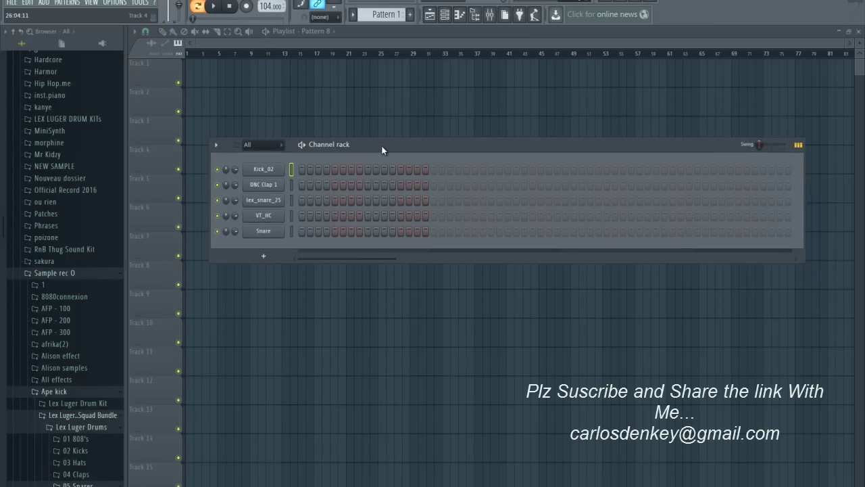
right_click(264, 170)
mouse_move(322, 223)
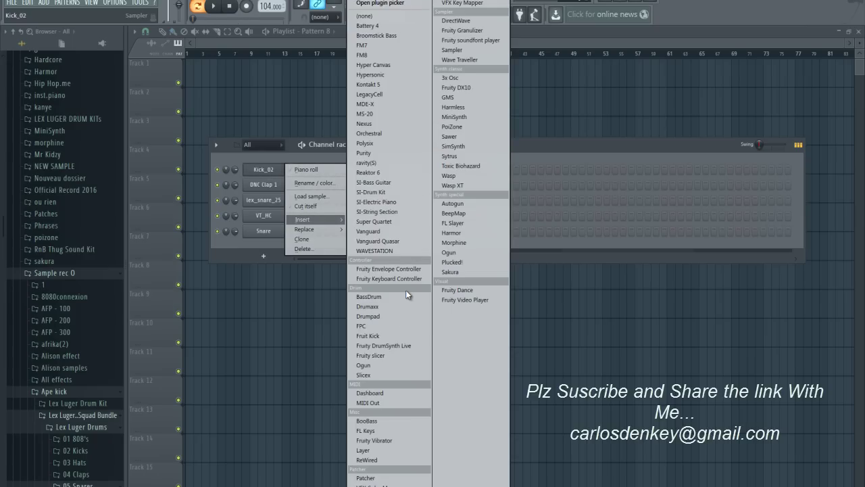
click(388, 431)
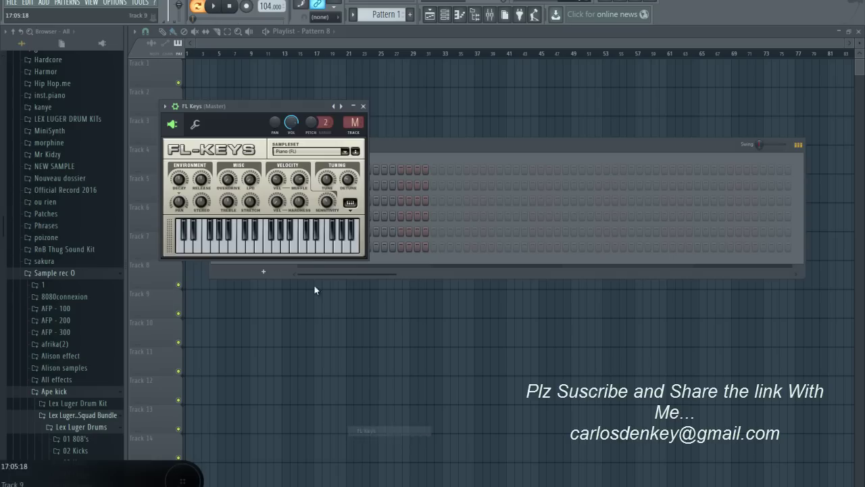
Load the Rhodes (FL) sample set in FL Keys and close the instrument window.
click(345, 151)
click(295, 182)
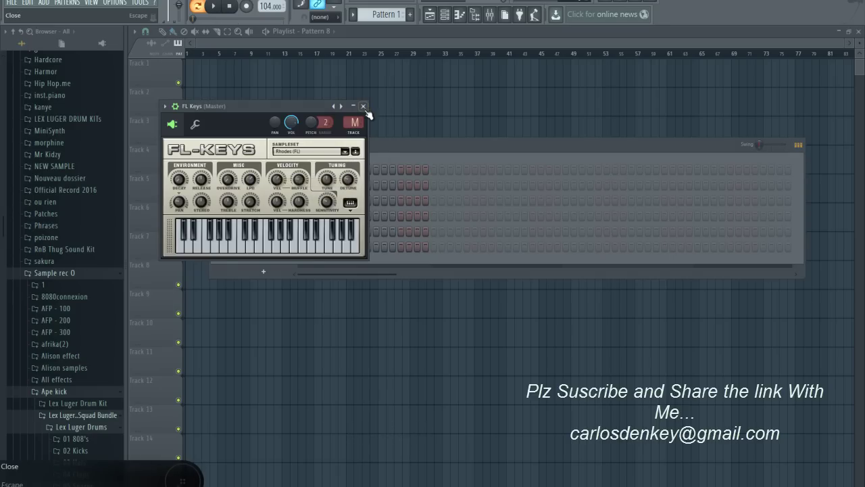
click(363, 106)
Draw an F5 note filling the first bar in the FL Keys piano roll and play it back.
right_click(265, 169)
click(308, 170)
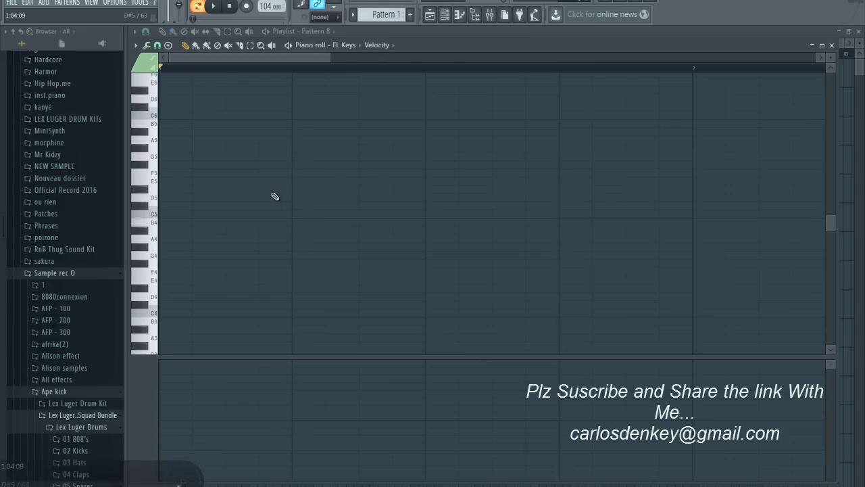
drag(122, 199, 118, 172)
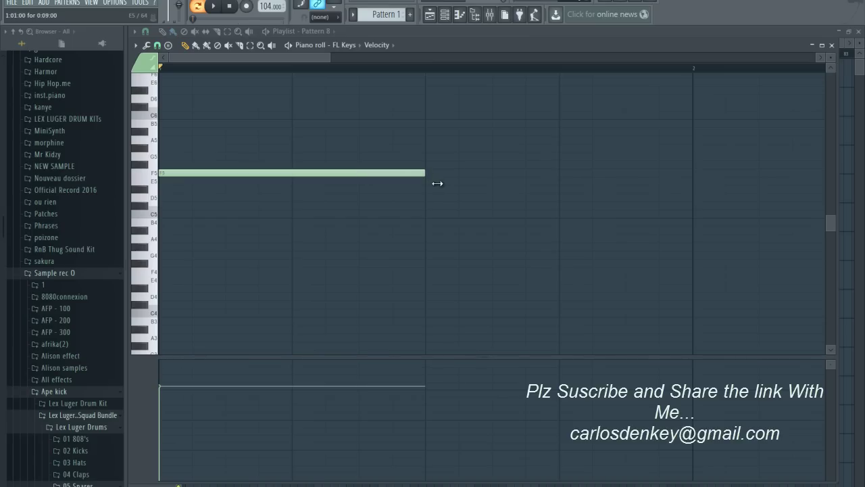
drag(436, 183, 666, 183)
key(space)
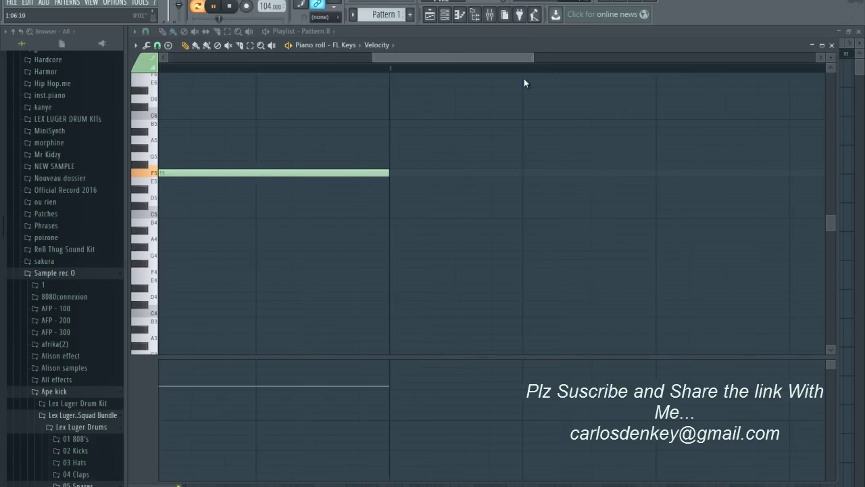
key(space)
Stack one-bar A5 and D6 notes above F5 to complete the first bar's chord.
drag(331, 58, 631, 128)
scroll(282, 189, up, 3)
click(139, 236)
click(136, 200)
Add one-bar chords of D5, G5 and B5 in bar 2 and of E5, G5 and C6 in bar 3.
drag(423, 111, 348, 297)
key(space)
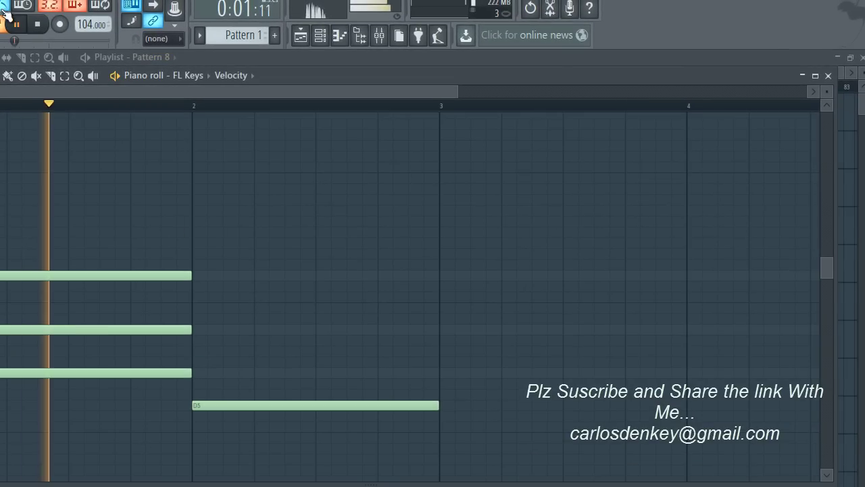
key(space)
mouse_move(200, 348)
mouse_down()
mouse_move(204, 378)
mouse_move(198, 310)
mouse_up()
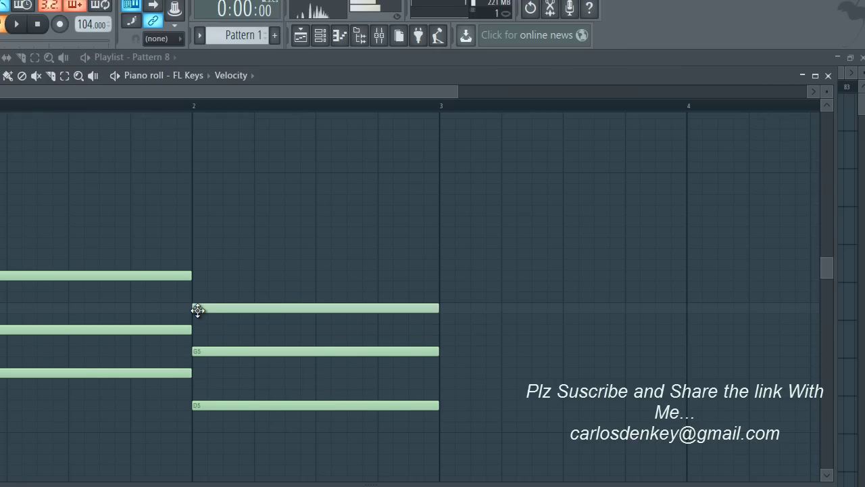
drag(443, 196, 425, 386)
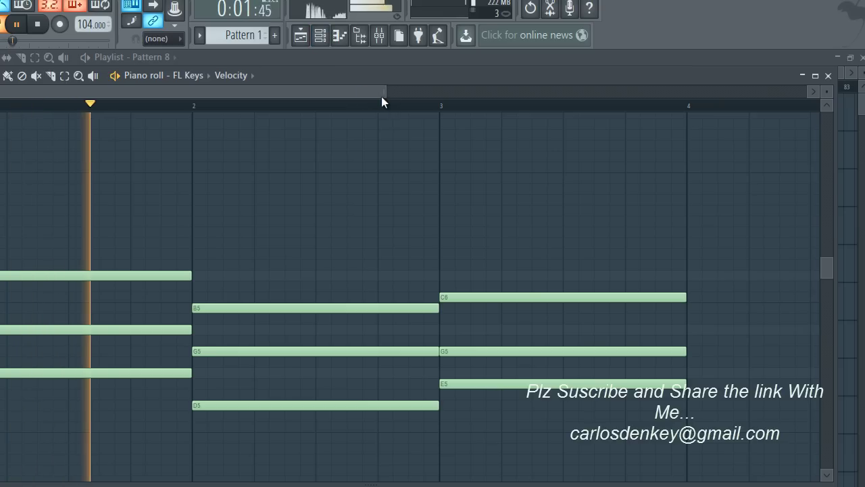
Add a one-bar chord of C5, E5 and A5 in bar 4 and close the piano roll.
drag(384, 90, 659, 150)
click(320, 35)
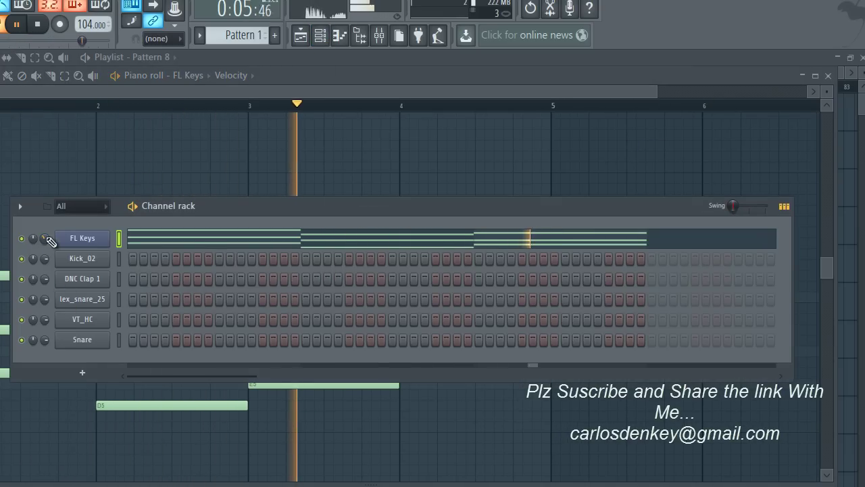
click(319, 35)
key(space)
drag(413, 228, 412, 437)
drag(405, 404, 397, 322)
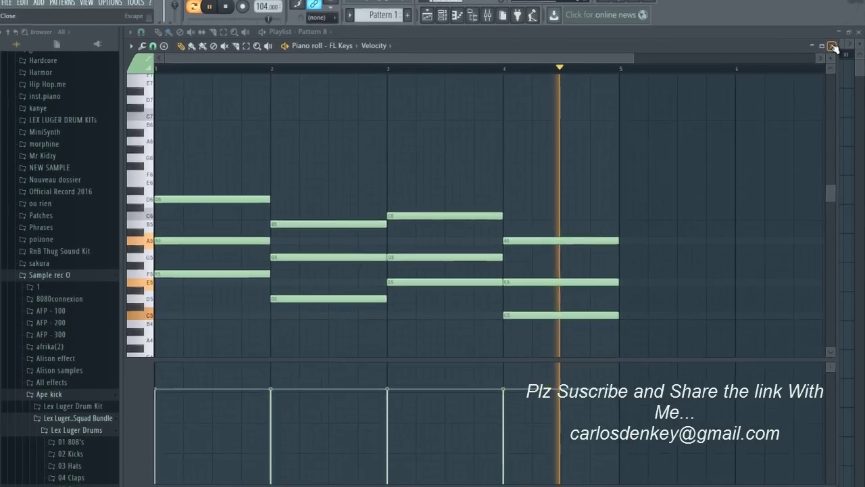
click(829, 76)
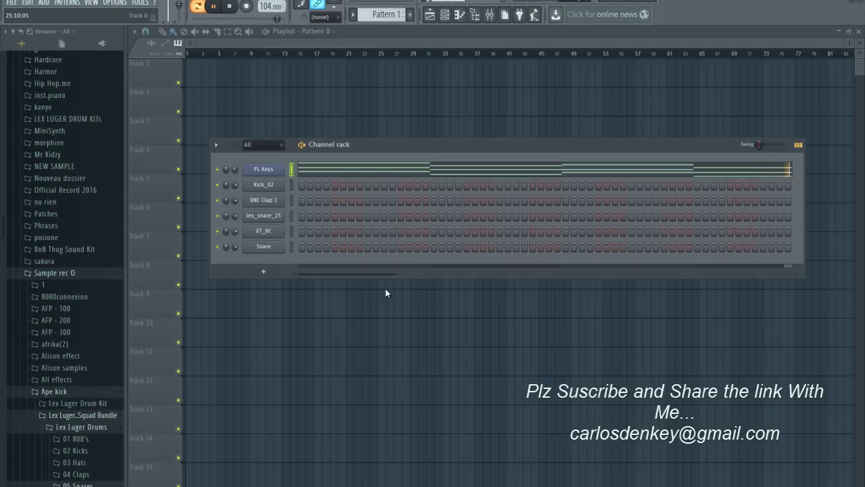
Place Pattern 1 at the start of Track 1 and duplicate it into four consecutive clips.
click(212, 78)
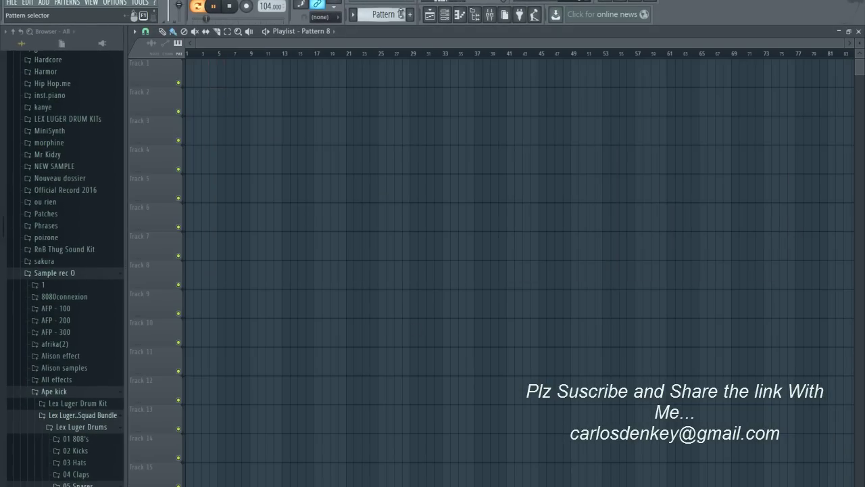
drag(254, 78, 197, 78)
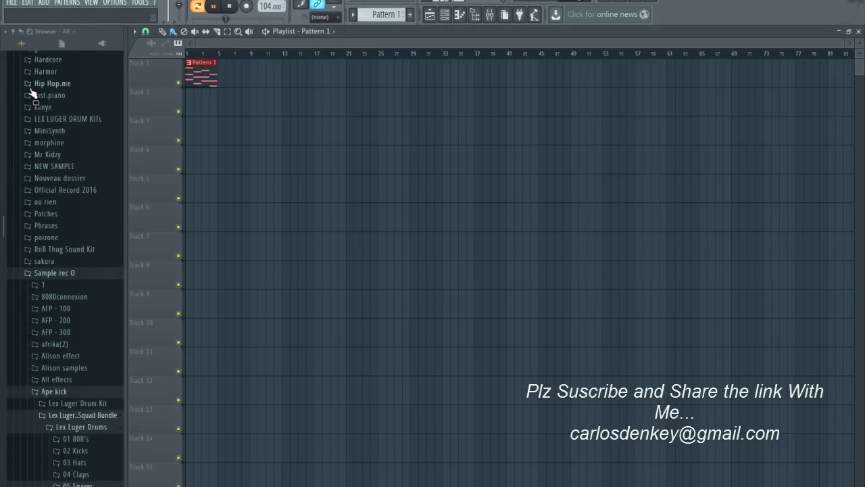
key(ctrl+b)
key(ctrl+b)
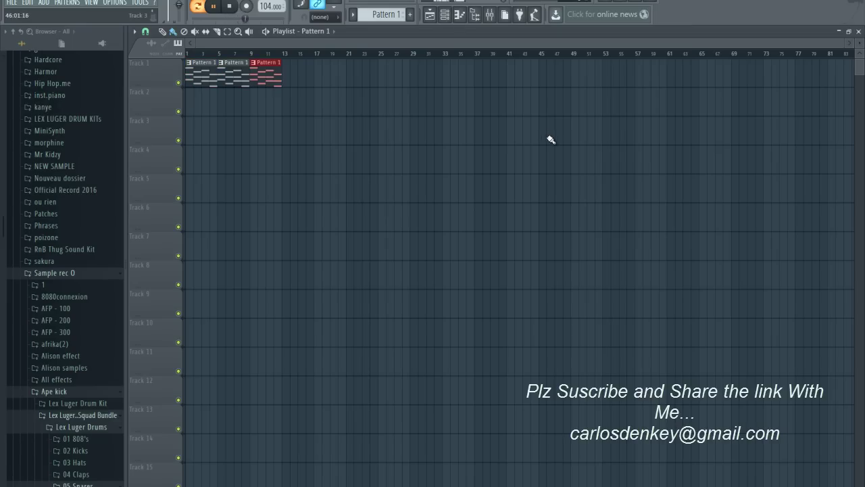
Copy the FL Keys chord notes, switch to the empty Pattern 2 and play the arrangement in song mode.
click(450, 14)
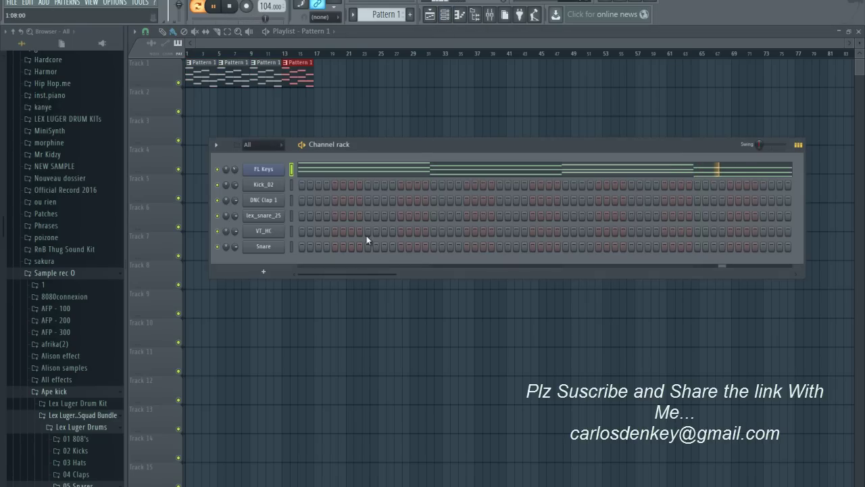
right_click(275, 171)
click(356, 182)
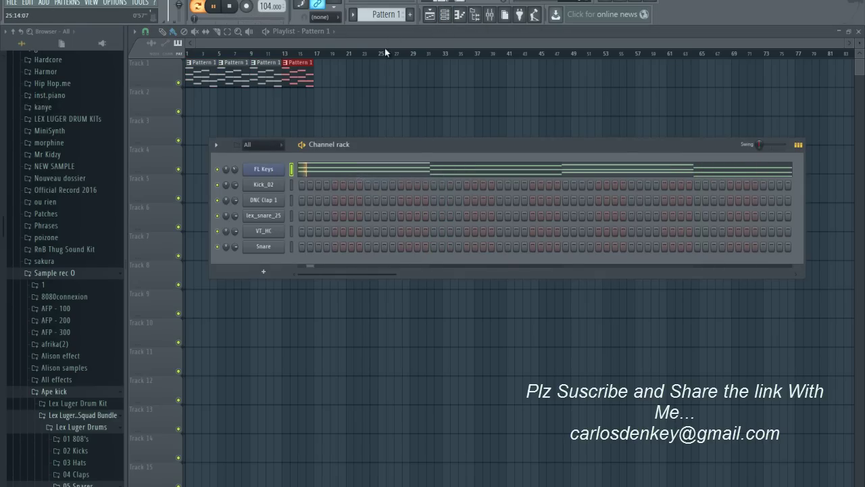
scroll(390, 15, up, 1)
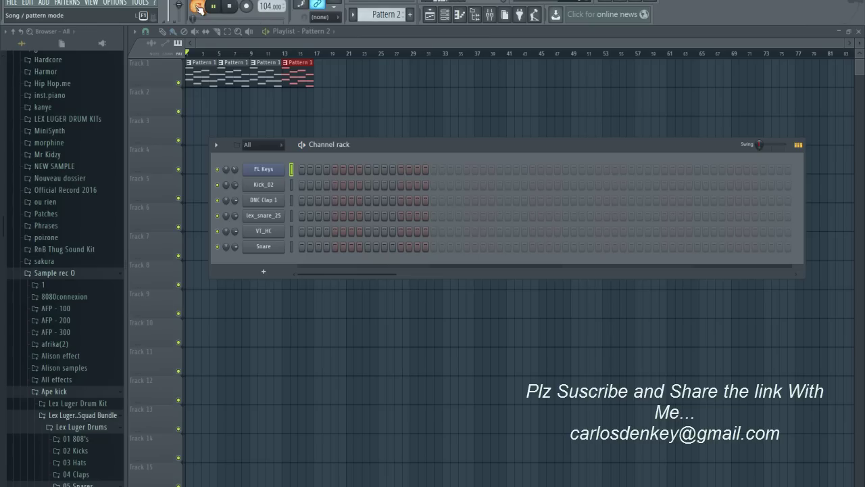
key(space)
Insert an SI-String Section channel in Pattern 2 and paste the copied chord notes into it.
right_click(270, 171)
mouse_move(302, 209)
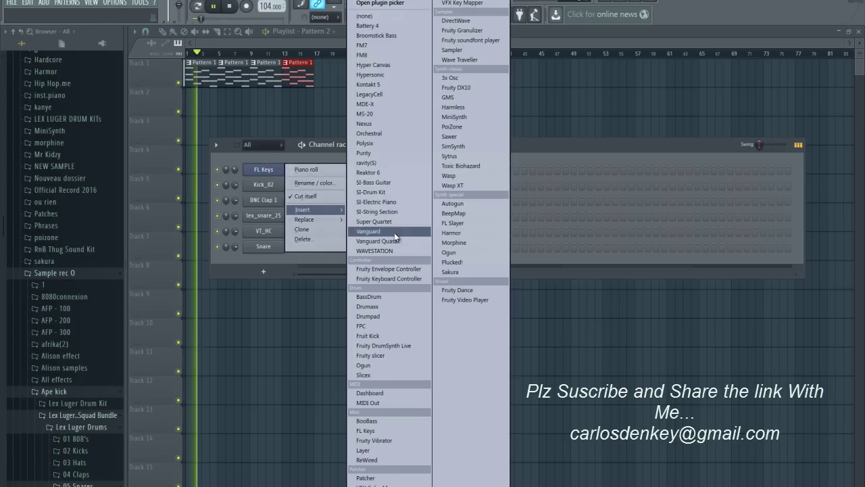
click(393, 212)
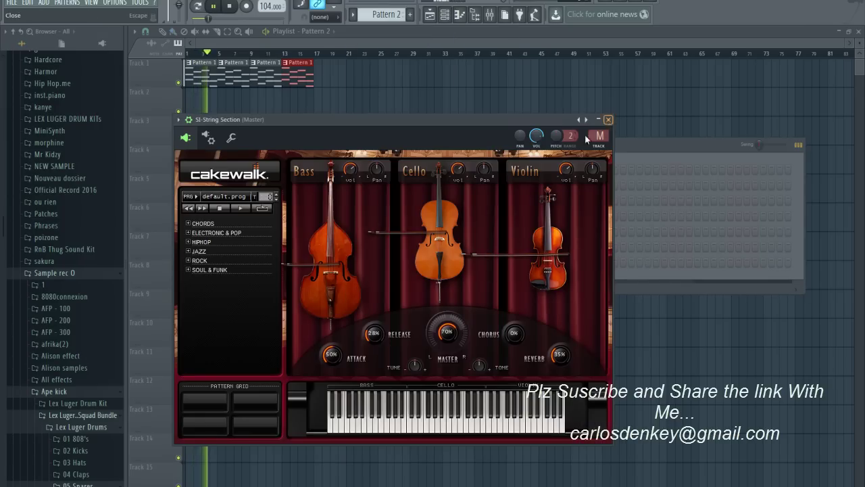
click(608, 120)
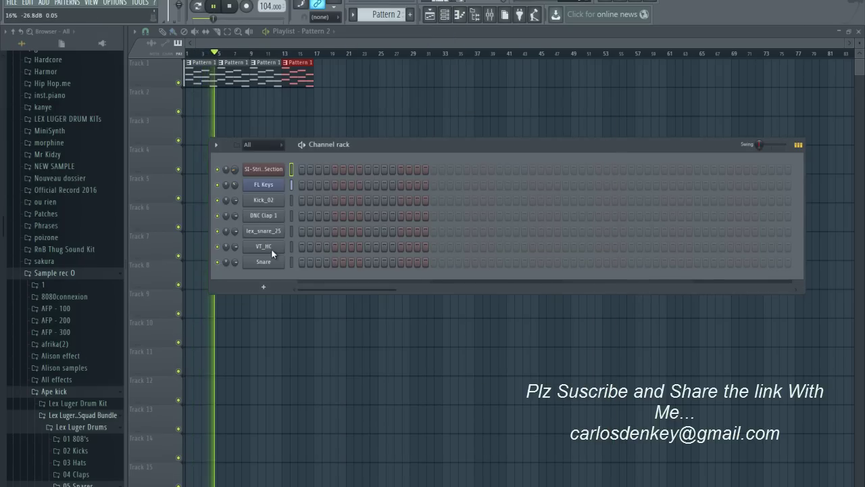
right_click(259, 169)
click(351, 191)
Place Pattern 2 at the start of Track 2 and duplicate it into four consecutive clips.
drag(212, 101, 114, 117)
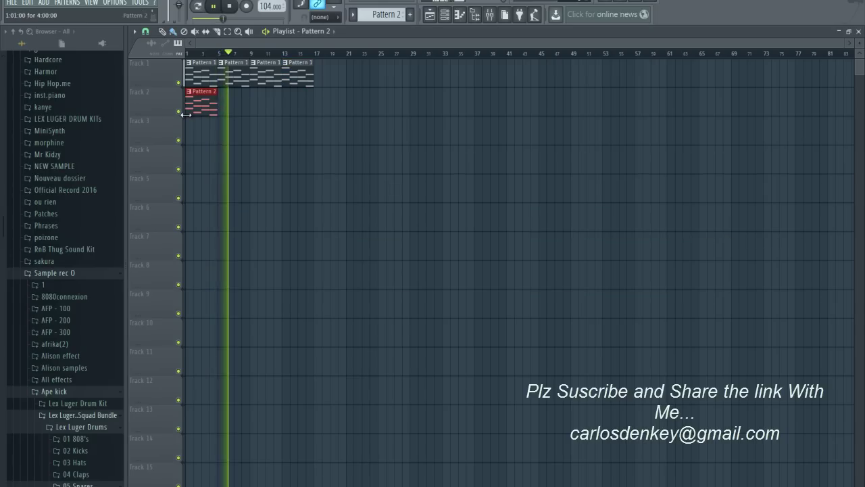
key(ctrl+b)
key(ctrl+b)
key(ctrl+b)
Lower the SI-String Section channel's volume and copy its chord notes.
click(445, 14)
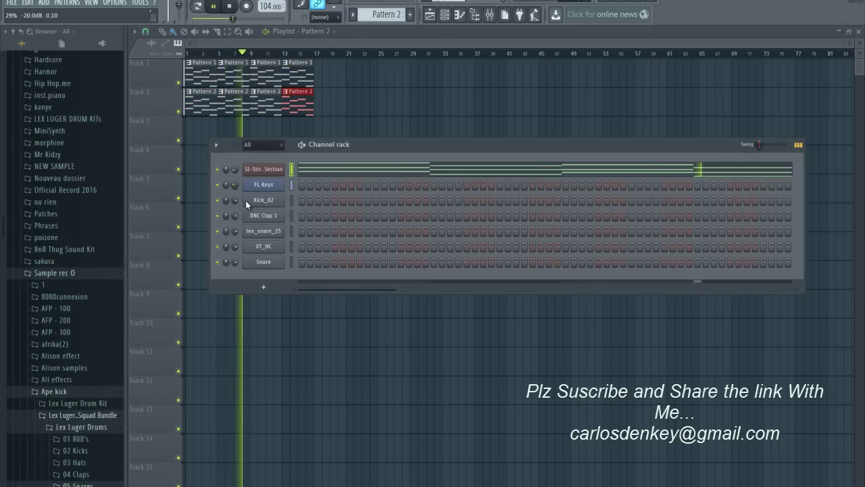
drag(236, 169, 235, 178)
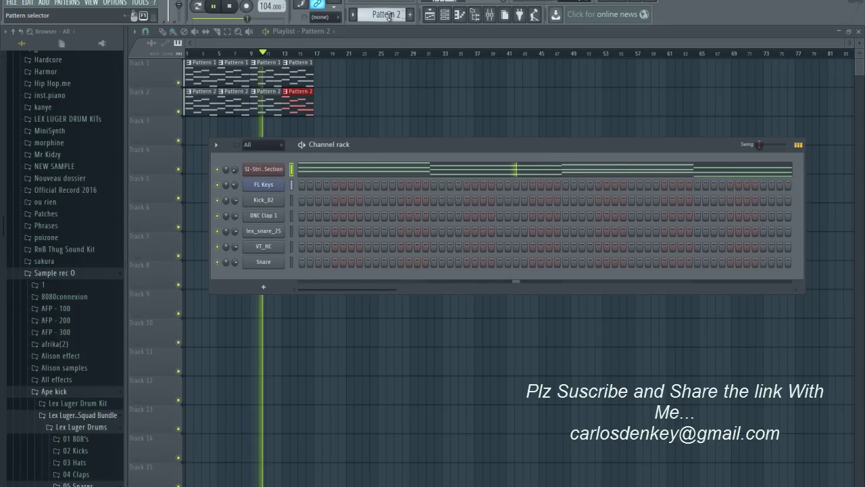
right_click(262, 171)
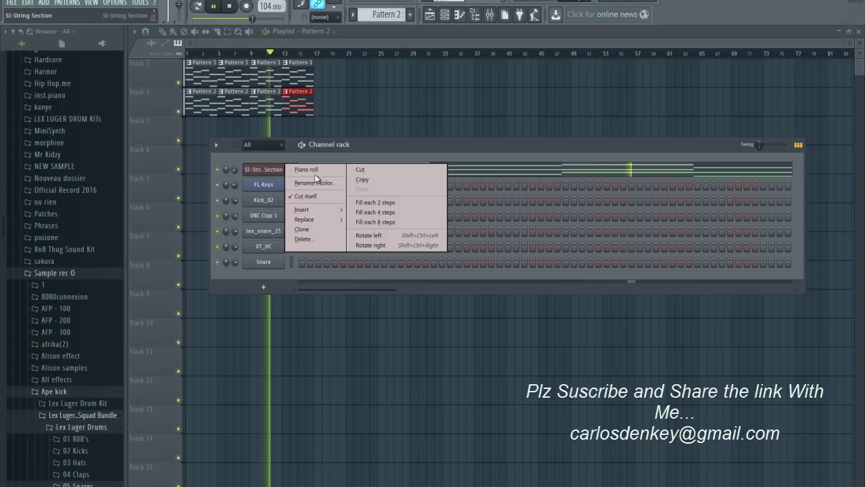
click(359, 179)
Switch to the empty Pattern 3 and place a clip of it at the start of Track 3.
scroll(374, 15, up, 1)
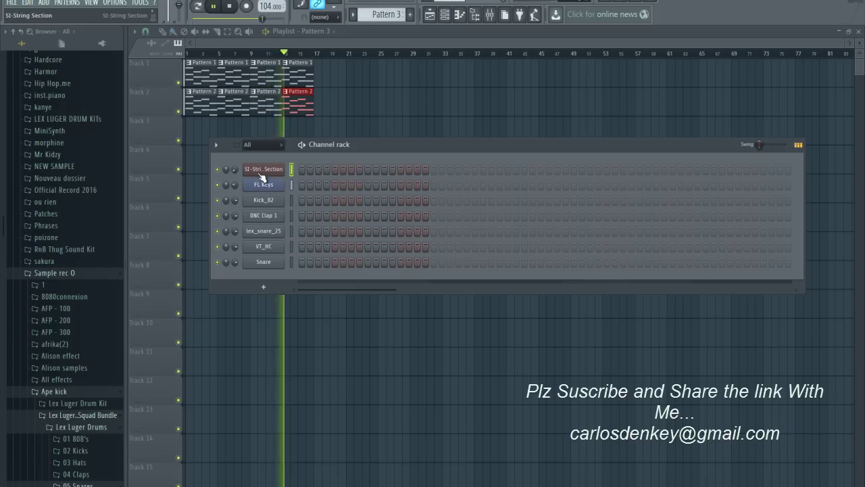
click(198, 142)
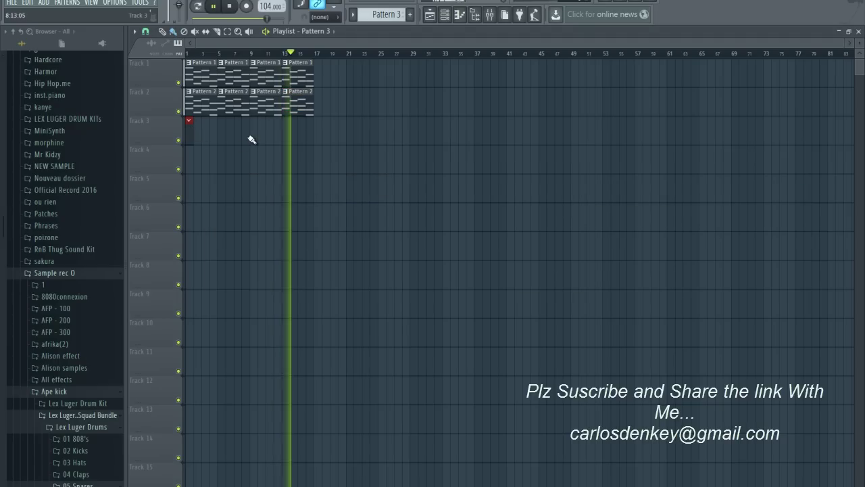
Insert a Nexus channel into the channel rack for Pattern 3.
click(445, 14)
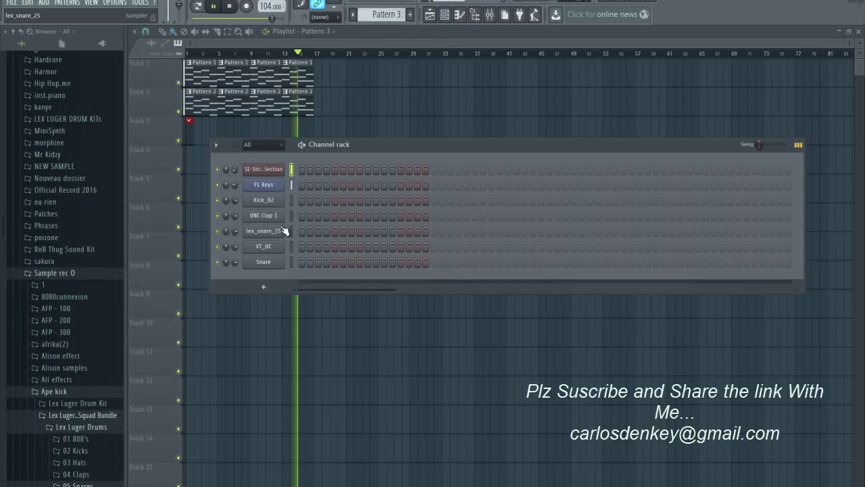
right_click(271, 174)
mouse_move(330, 211)
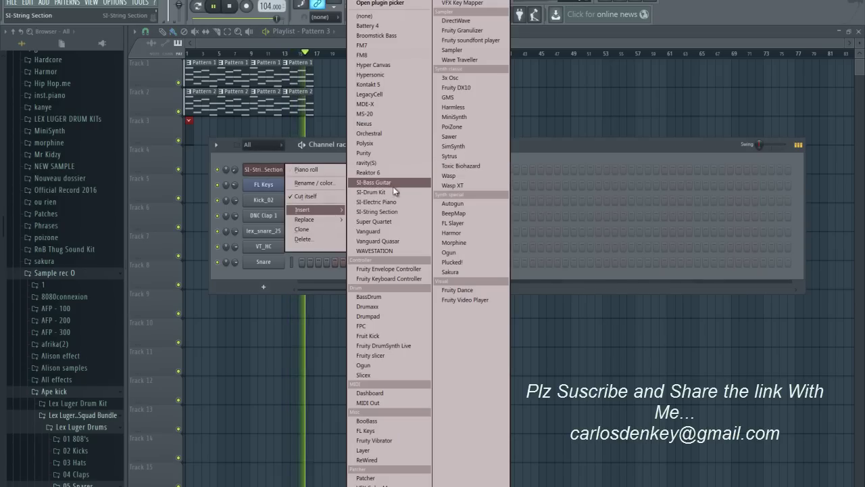
click(384, 125)
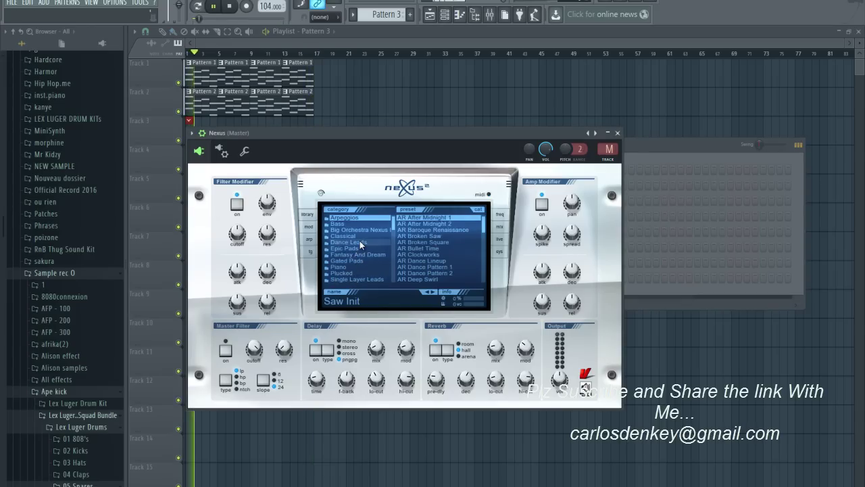
Load the PL Digital Xylophone preset from the Plucked category in Nexus.
scroll(359, 242, down, 2)
click(356, 248)
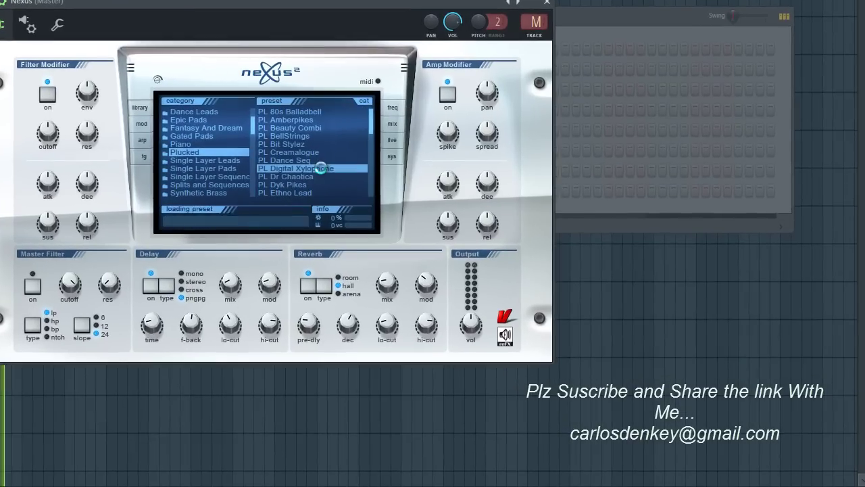
click(362, 197)
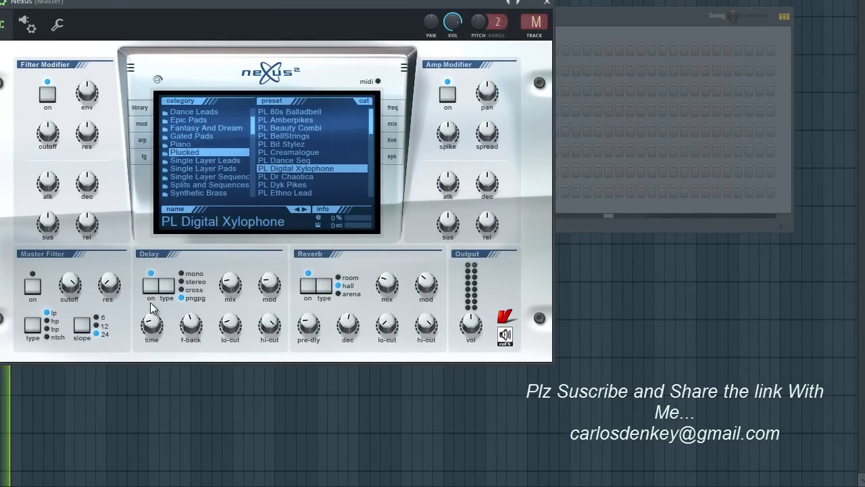
Turn off the Nexus delay, set its reverb mix to 18 and close the instrument window.
drag(390, 285, 389, 291)
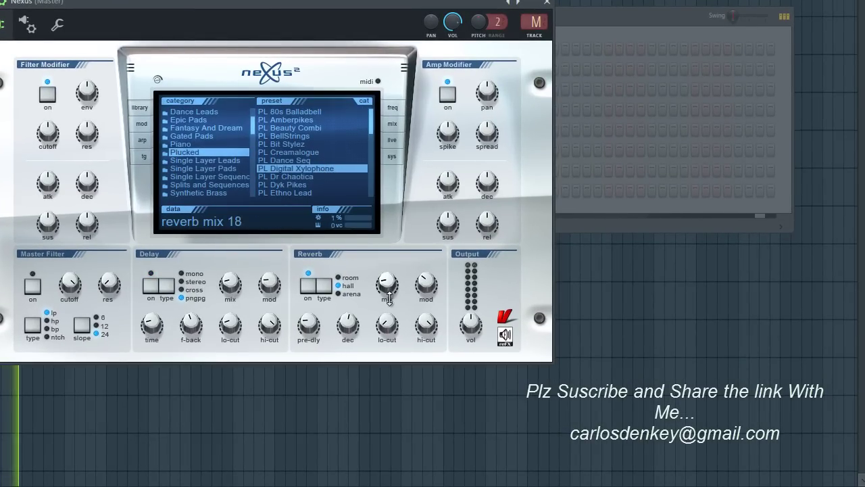
click(547, 4)
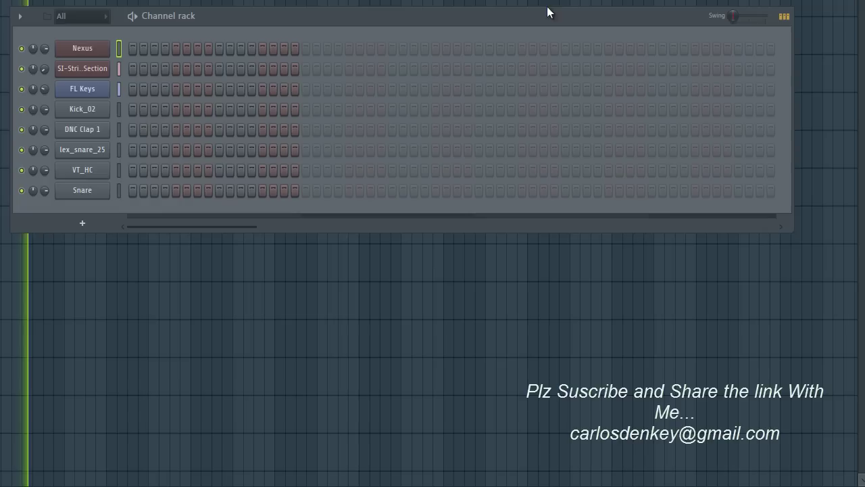
Paste the copied chord notes into Pattern 3's Nexus channel and open them in the piano roll.
right_click(77, 50)
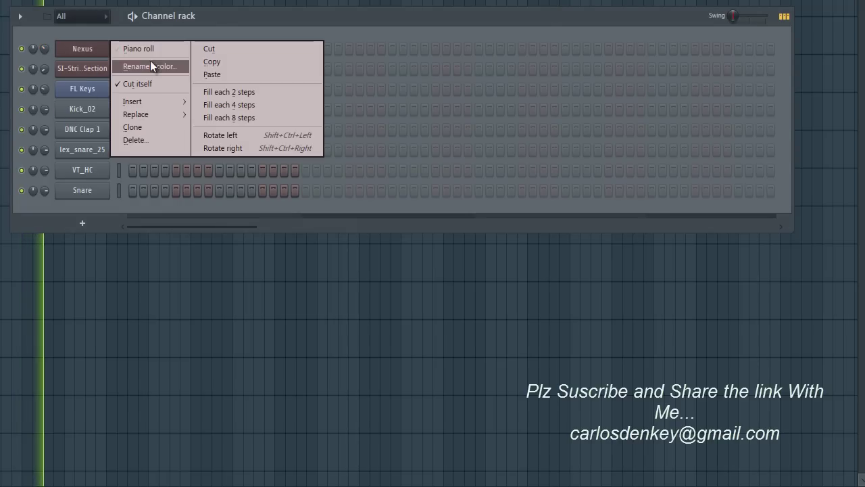
click(199, 73)
click(207, 52)
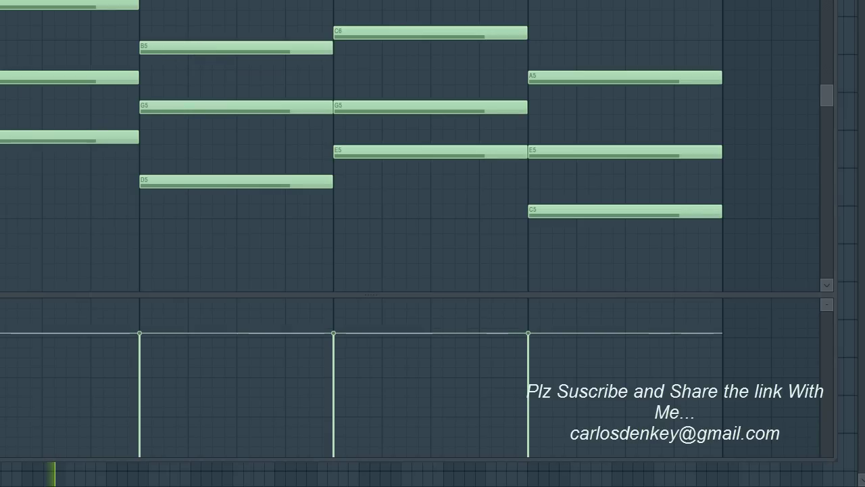
Shorten all Nexus chord notes to one step, starting at the middle of each bar, and play back the pattern.
key(ctrl+a)
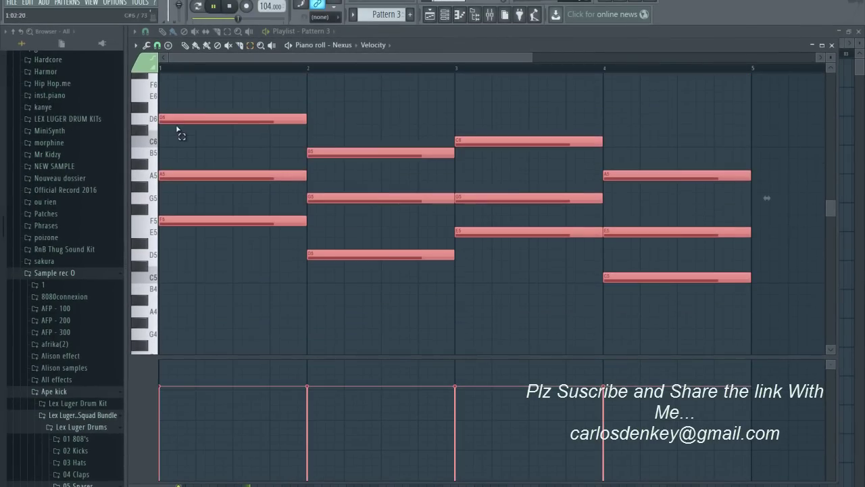
drag(309, 122, 236, 128)
key(space)
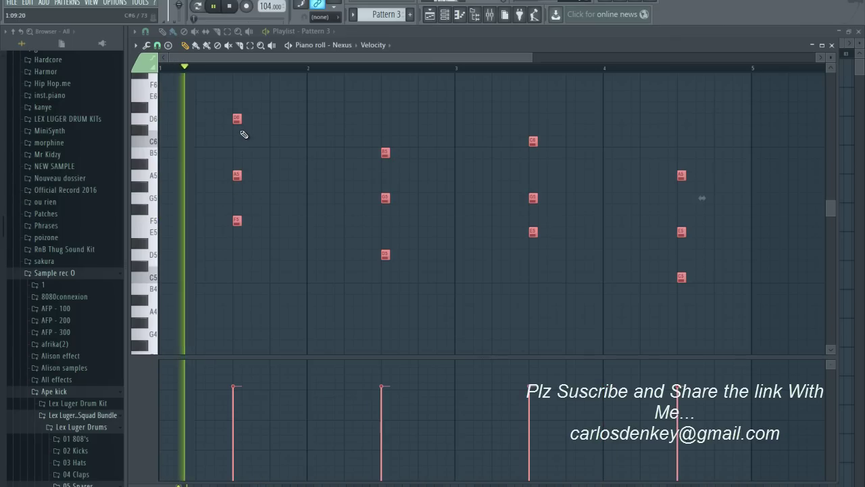
key(space)
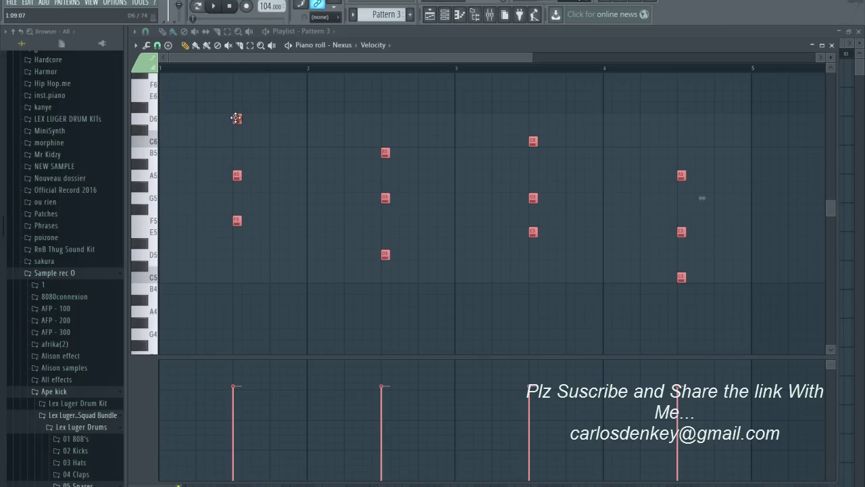
Duplicate all the short Nexus chords two steps after the originals, play back the result and close the piano roll.
mouse_move(236, 119)
mouse_down()
mouse_move(257, 118)
mouse_move(248, 118)
mouse_up()
key(space)
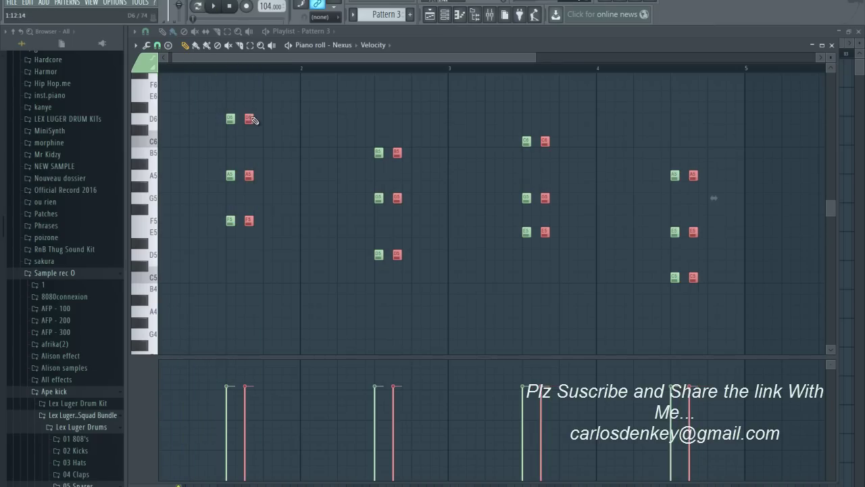
drag(533, 58, 629, 120)
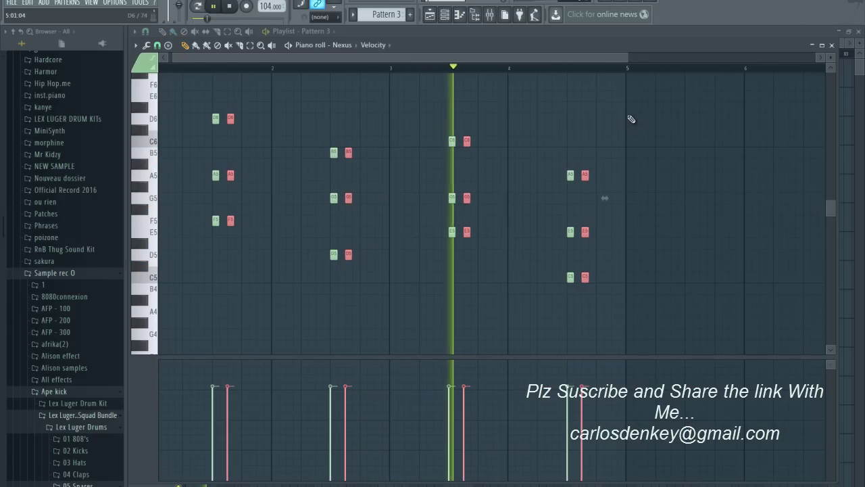
key(space)
click(833, 46)
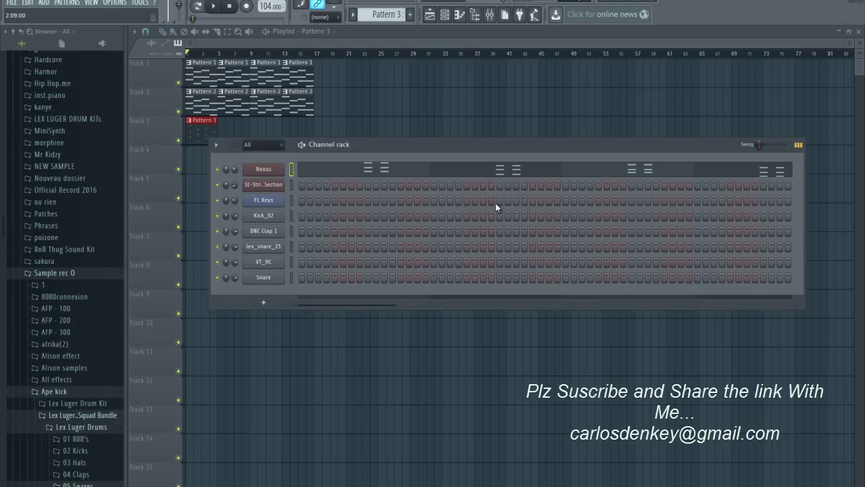
Add three more Pattern 3 clips on Track 3 up to bar 17 and place a Pattern 4 clip at the start of Track 4.
click(227, 128)
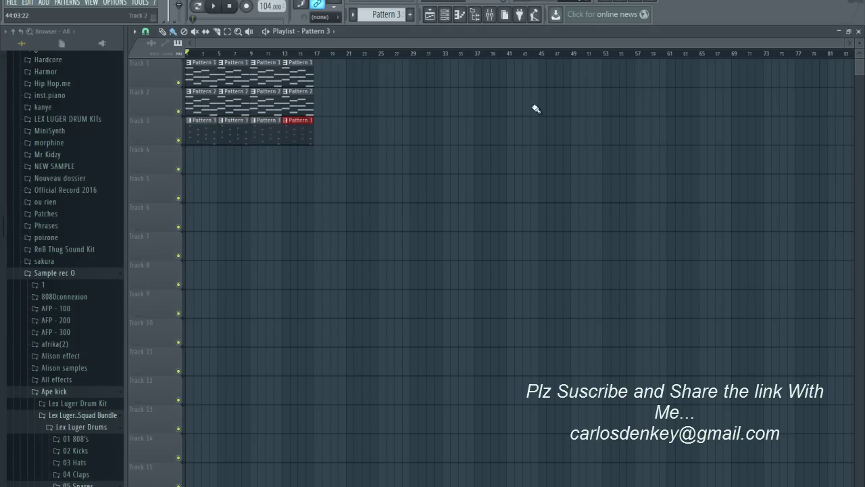
drag(842, 43, 598, 187)
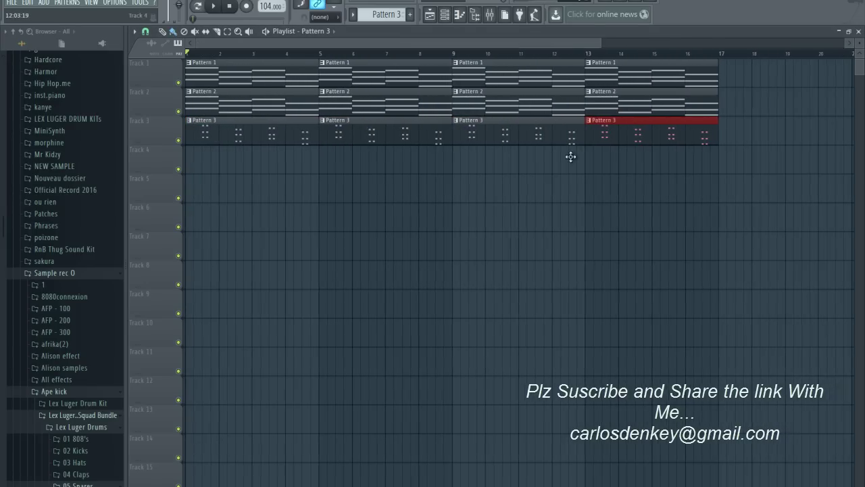
drag(234, 169, 174, 170)
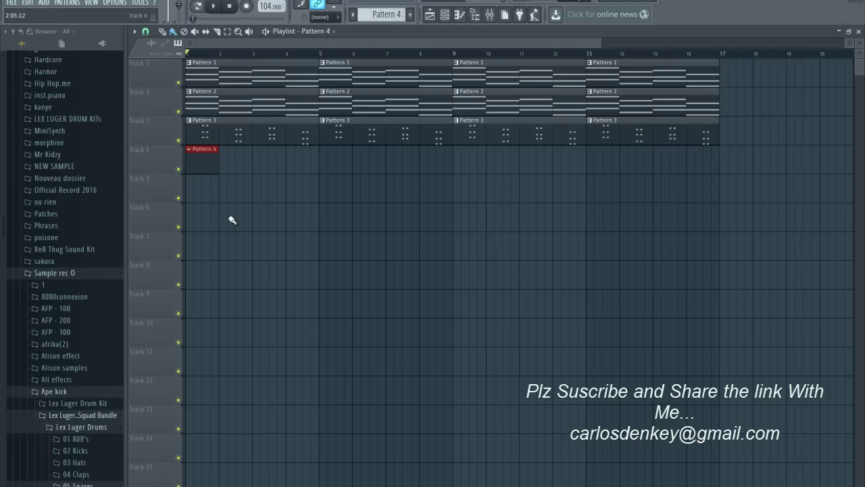
Show the channel rack below the used tracks and listen to the first bars of the layered arrangement.
click(445, 14)
key(space)
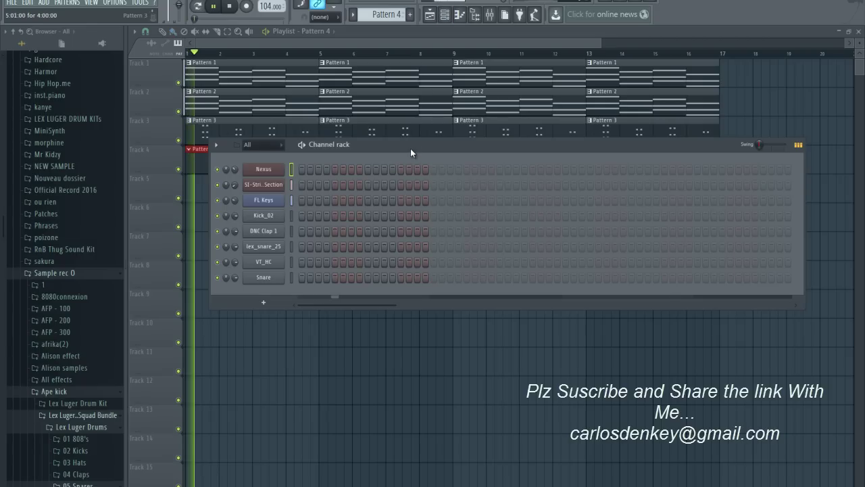
drag(412, 150, 405, 196)
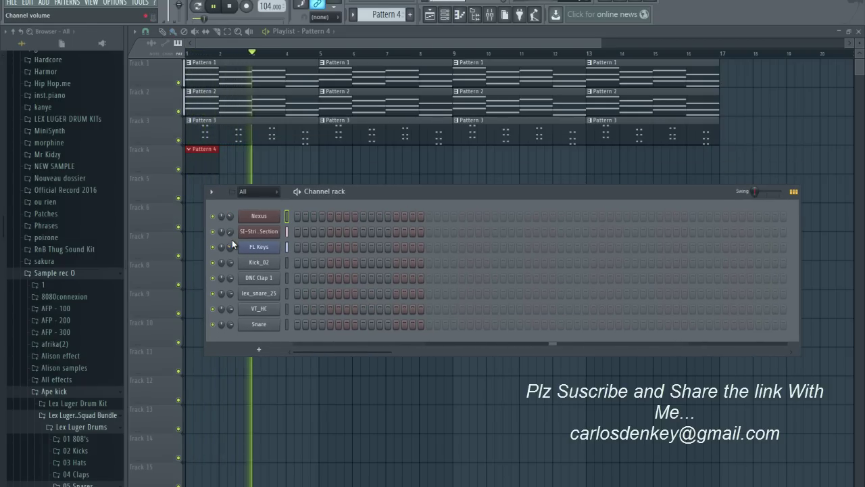
key(space)
Insert a ravity(S) channel into the channel rack for Pattern 4.
right_click(263, 217)
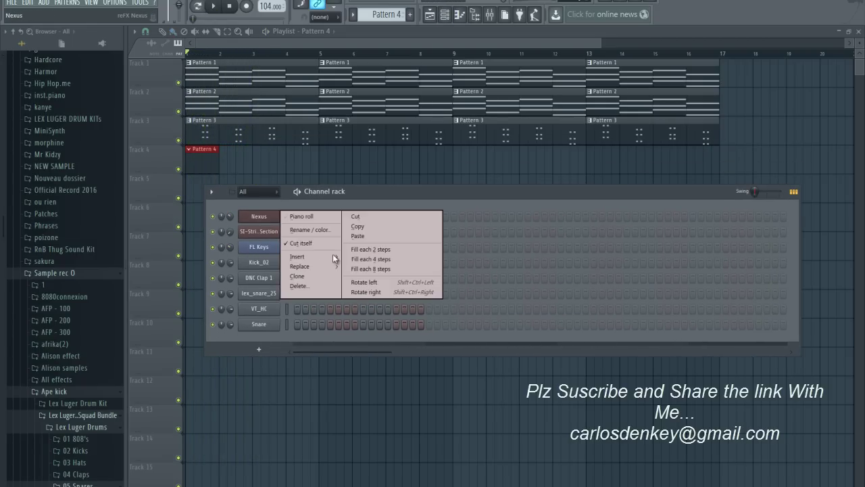
mouse_move(327, 256)
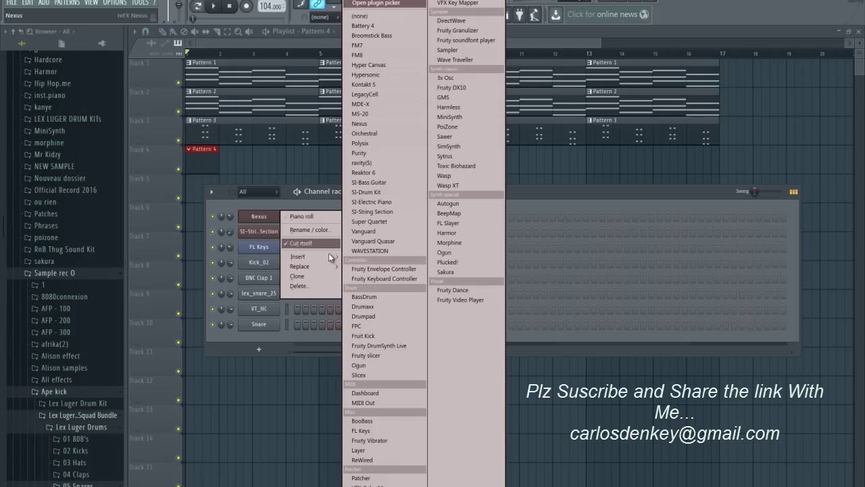
click(381, 165)
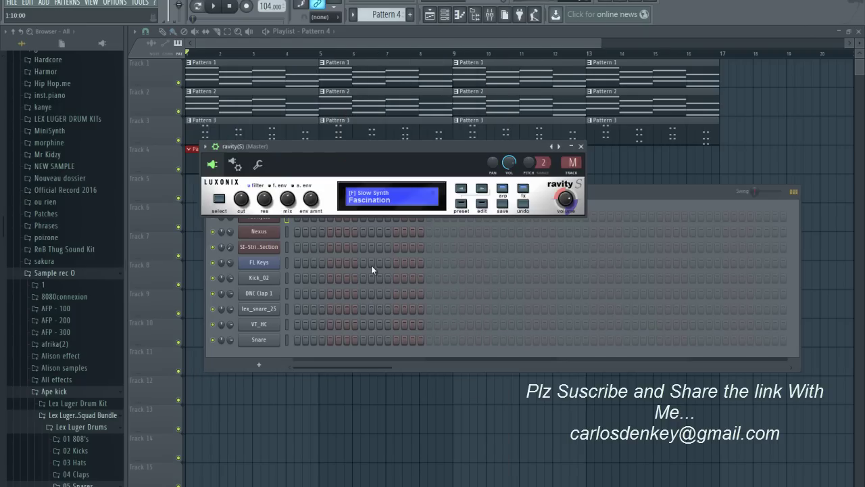
Open the preset browser of the ravity(S) instrument.
click(462, 205)
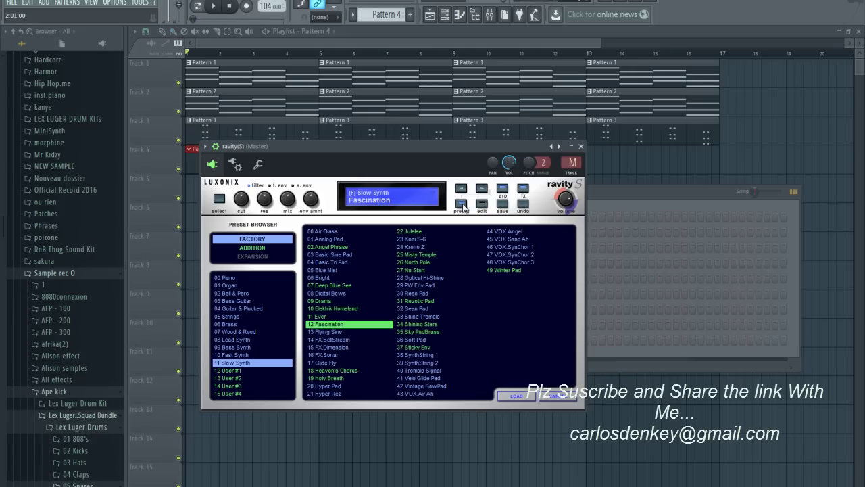